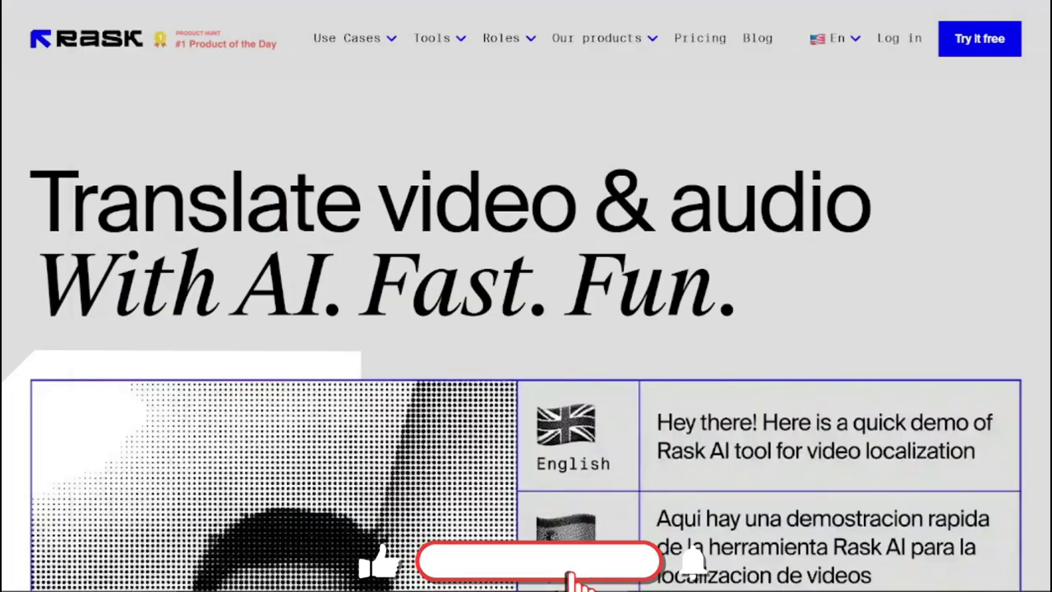
# Step: Scroll down through the Google start page
pyautogui.scroll(-4, 526, 328)
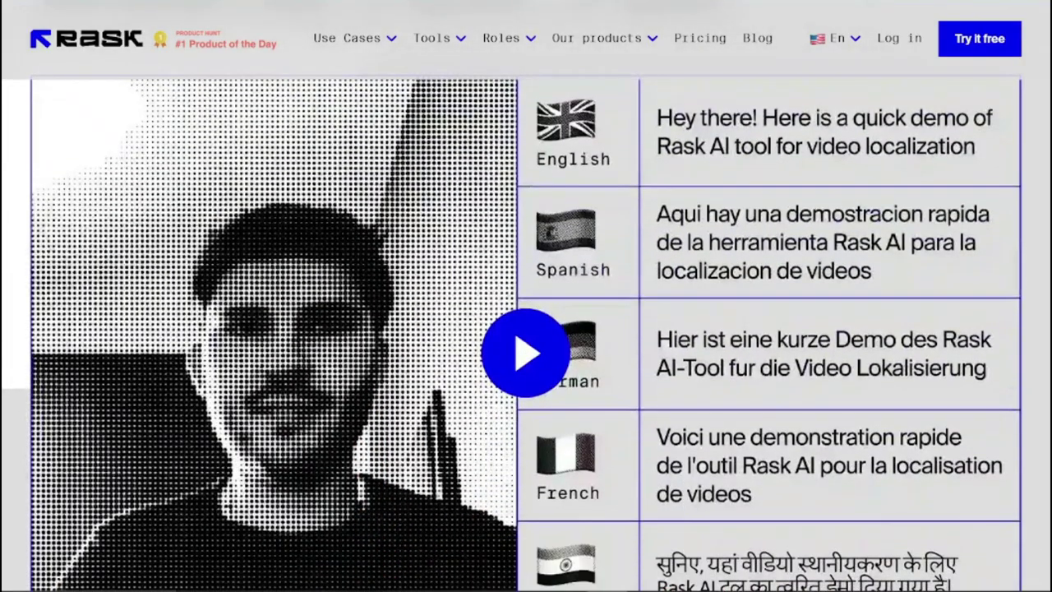
pyautogui.scroll(-10, 526, 328)
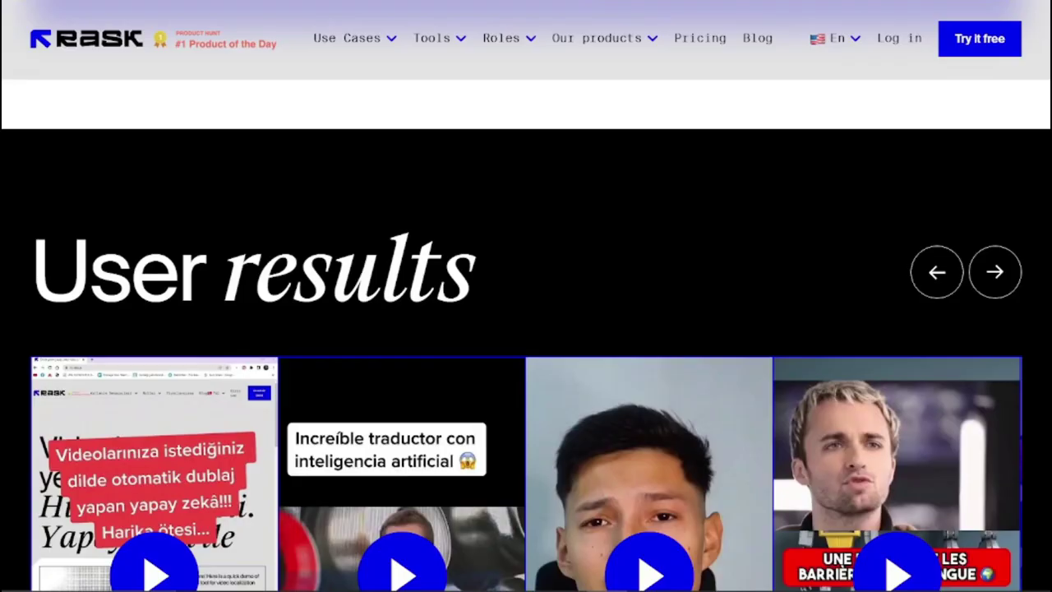
pyautogui.scroll(-4, 296, 315)
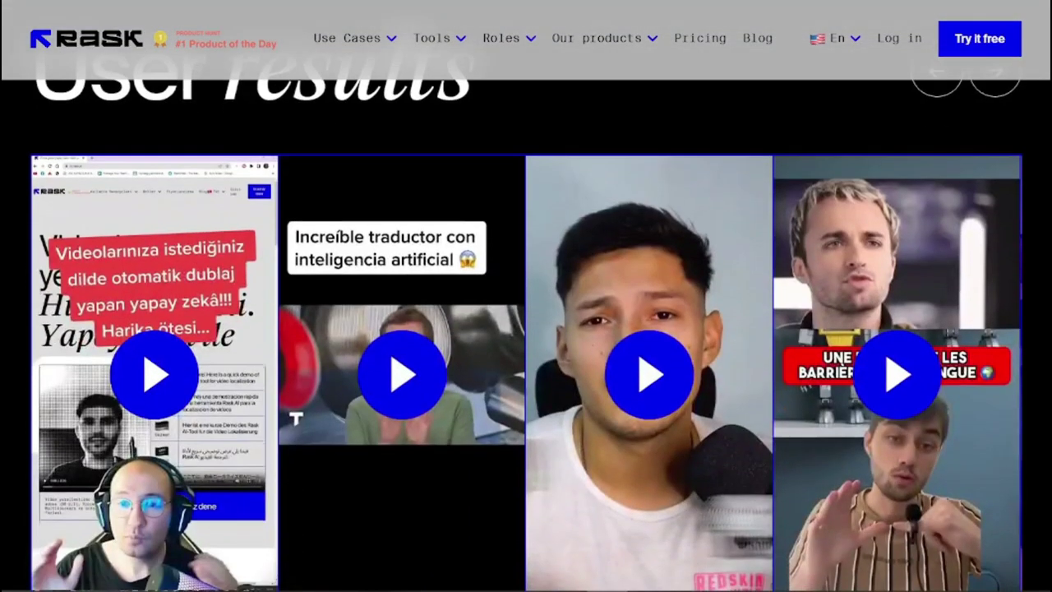
pyautogui.scroll(-7, 526, 328)
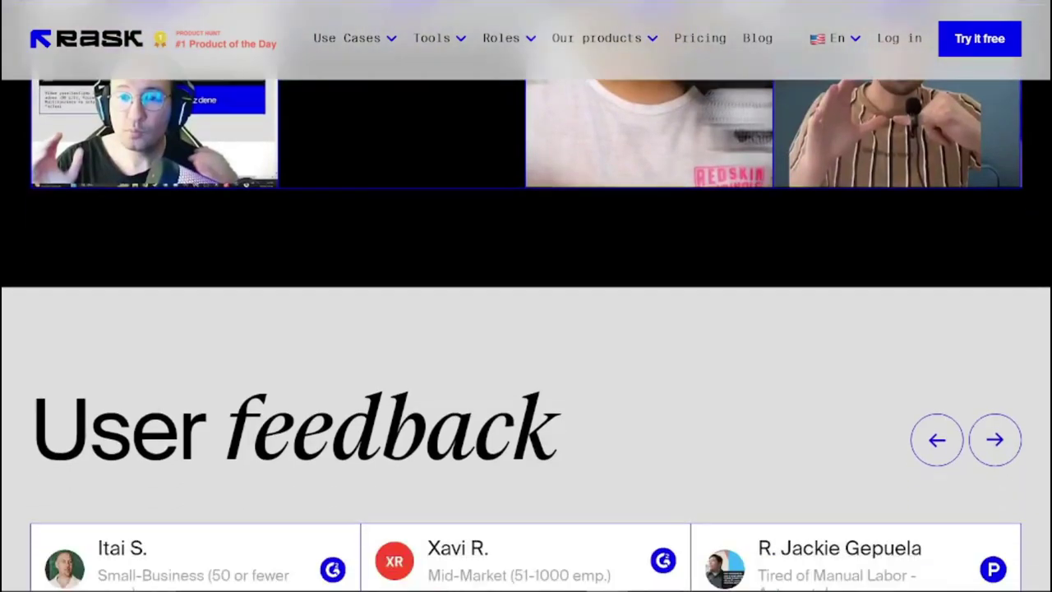
pyautogui.scroll(-8, 526, 329)
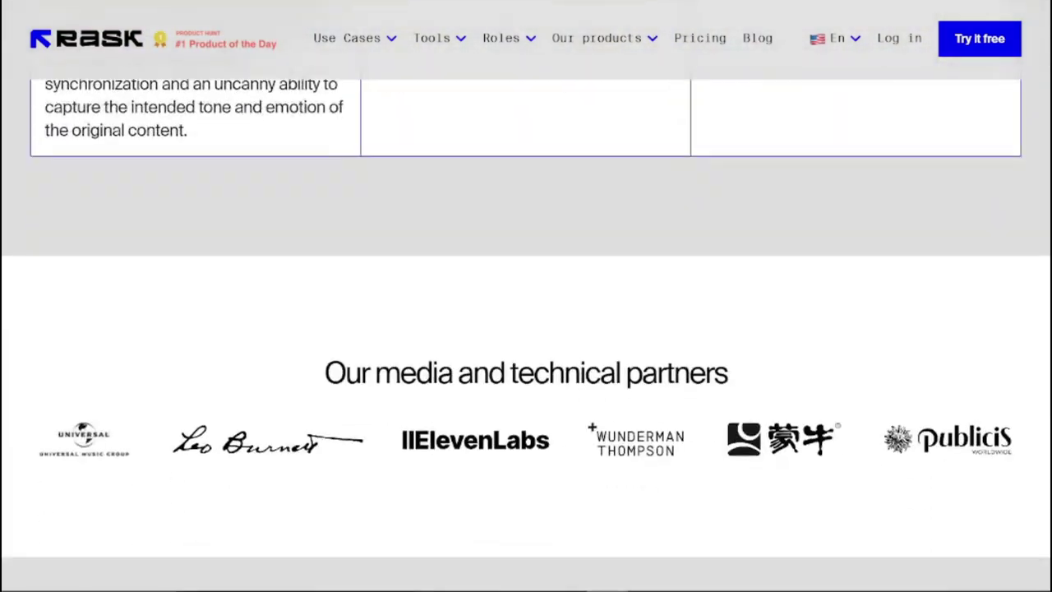
pyautogui.scroll(-6, 526, 329)
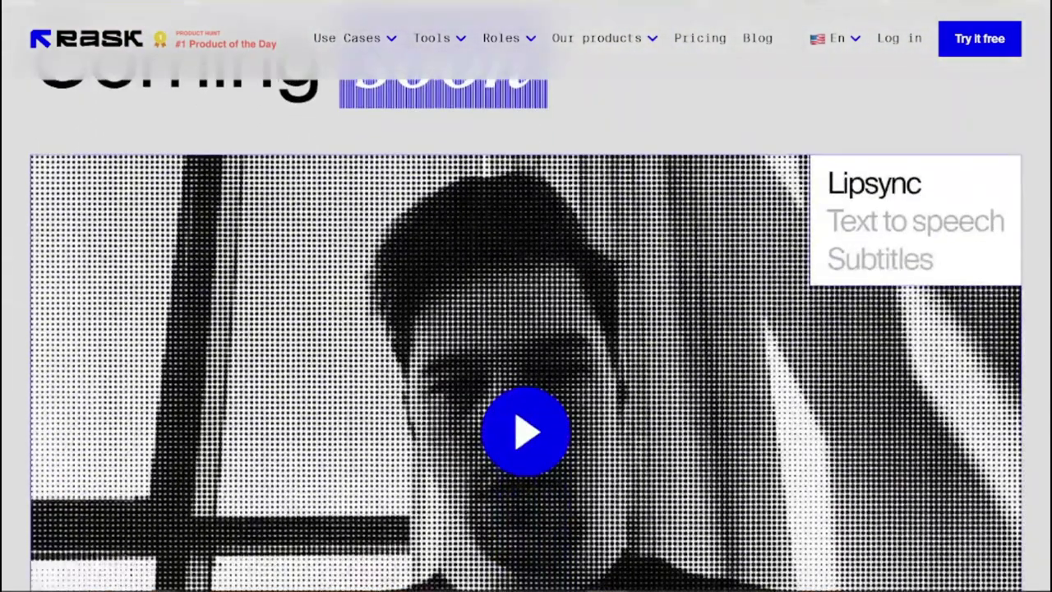
pyautogui.scroll(-8, 526, 329)
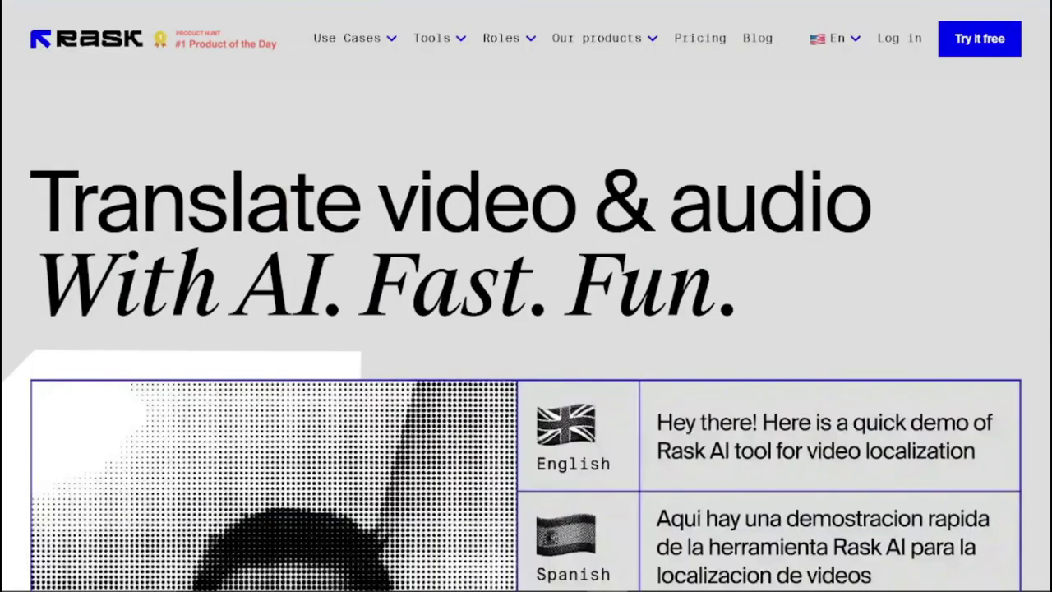
pyautogui.scroll(-4, 526, 329)
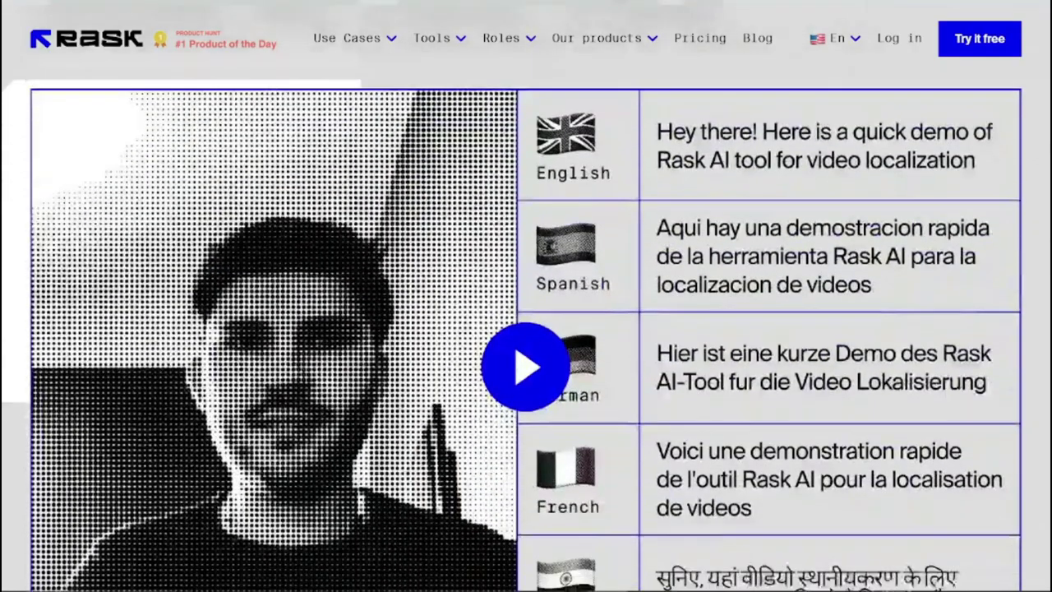
pyautogui.scroll(-10, 526, 329)
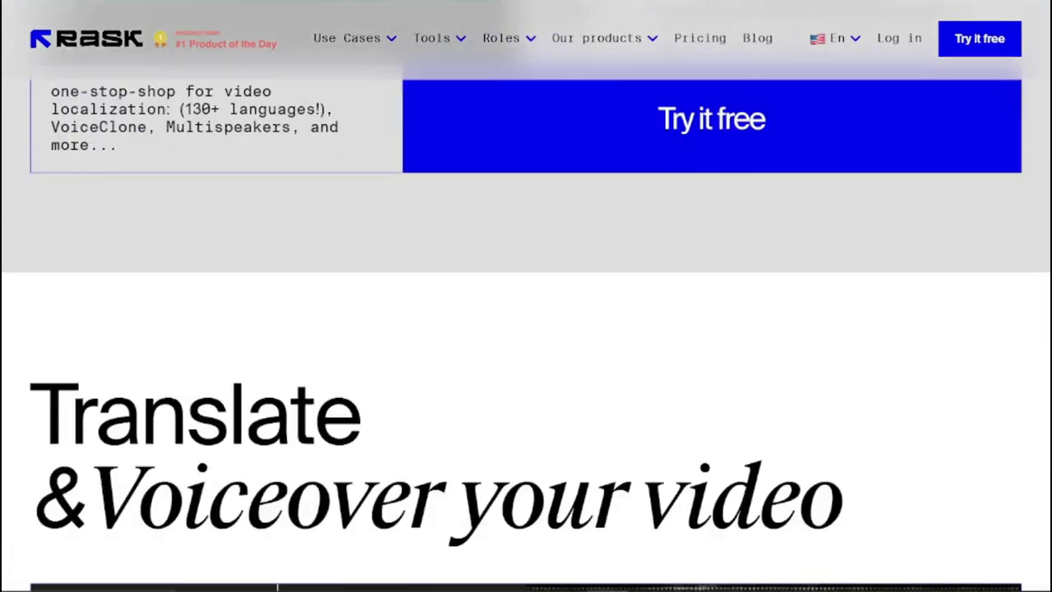
pyautogui.scroll(-7, 526, 329)
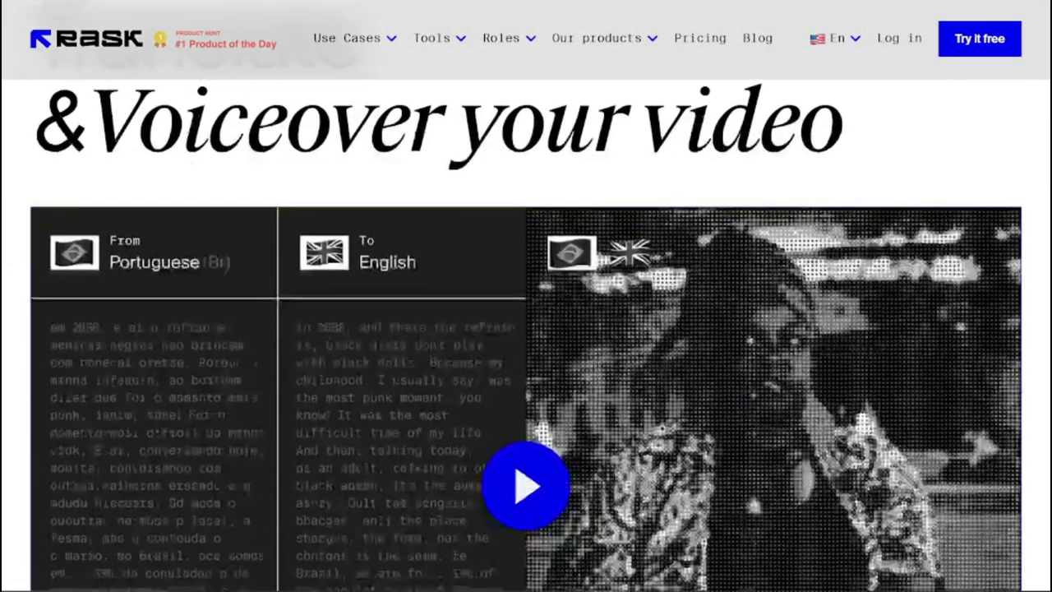
pyautogui.scroll(-12, 526, 329)
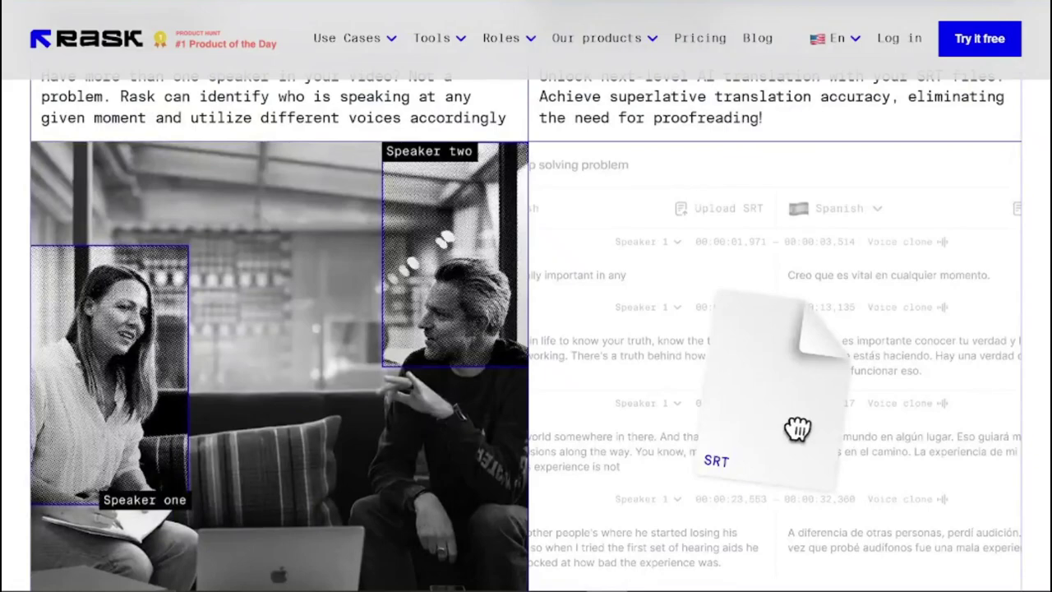
pyautogui.scroll(-9, 525, 329)
pyautogui.scroll(-3, 526, 329)
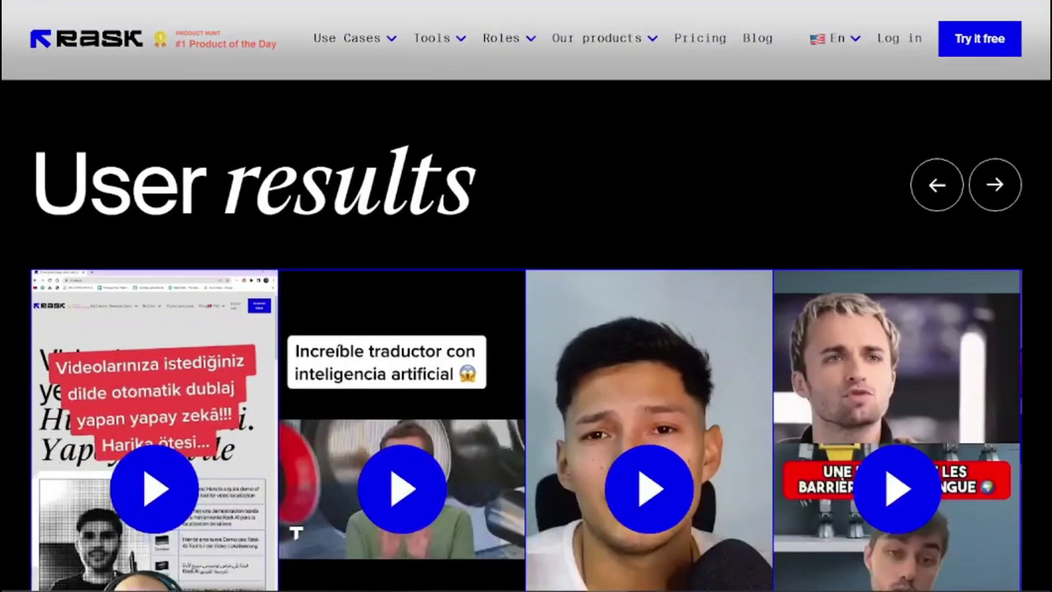
pyautogui.scroll(-8, 526, 329)
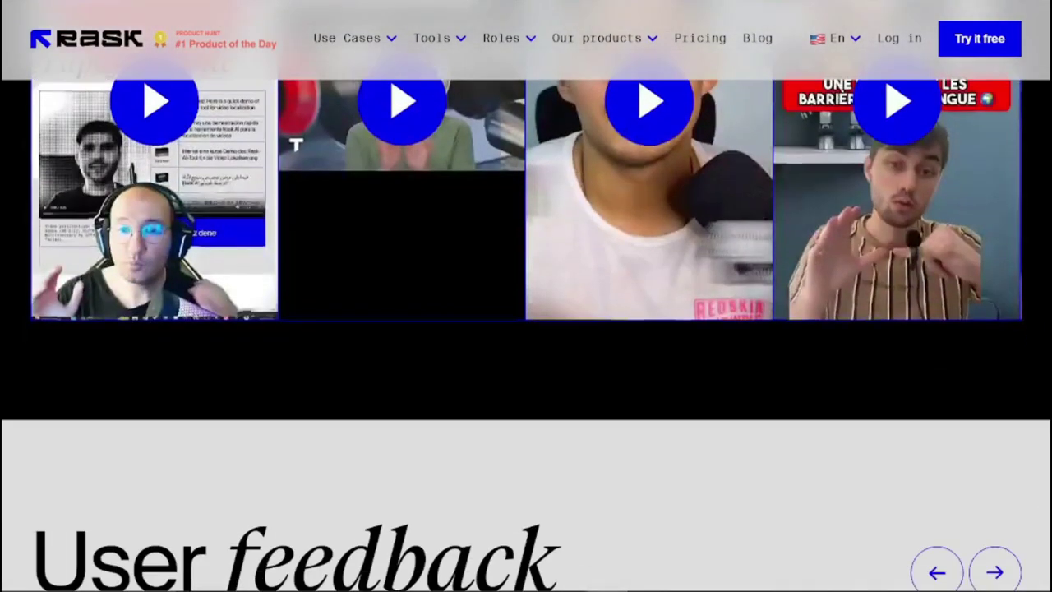
pyautogui.scroll(-3, 526, 329)
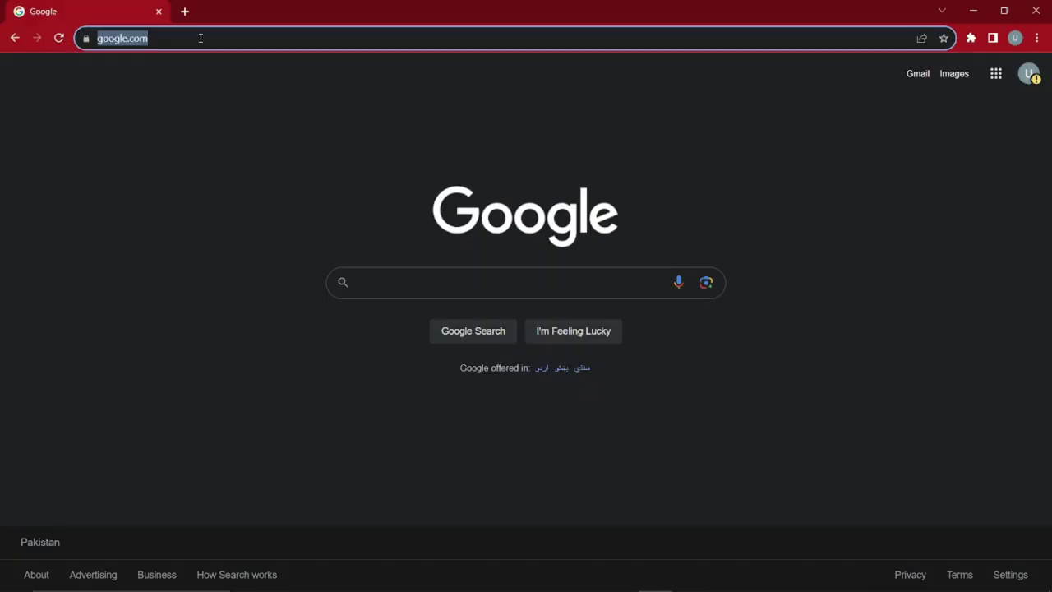
# Step: Load rask.ai, scroll through its homepage, then return to the top
pyautogui.write('rask.ai')
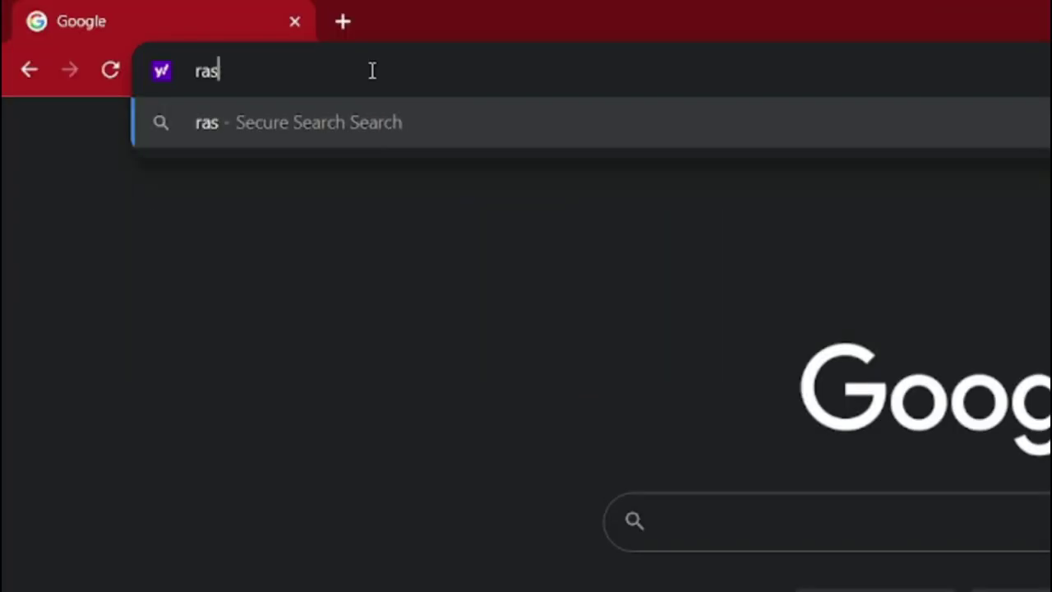
pyautogui.press('Return')
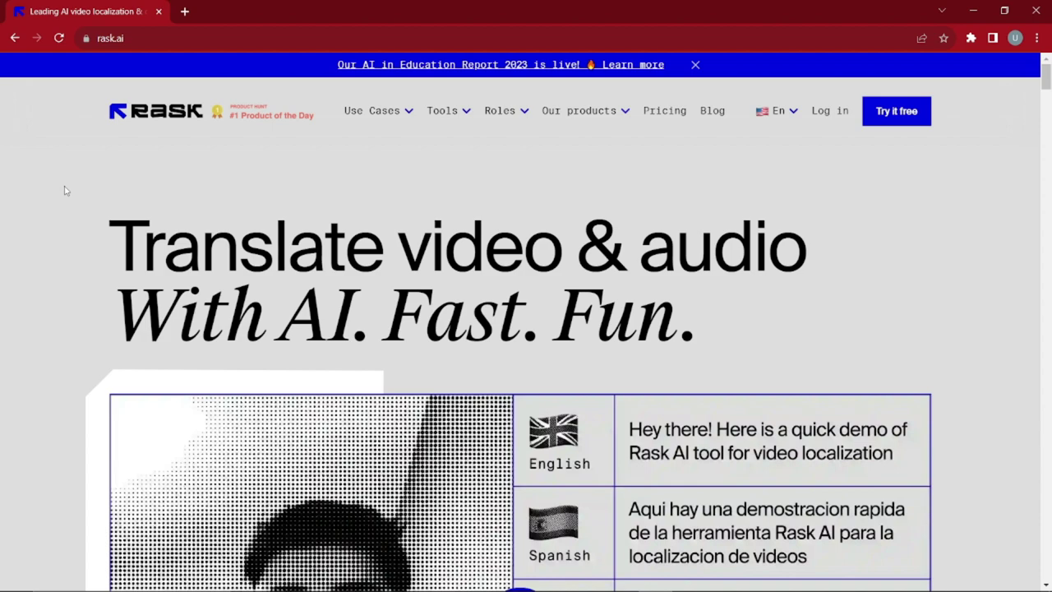
pyautogui.scroll(-1, 98, 253)
pyautogui.scroll(-5, 73, 253)
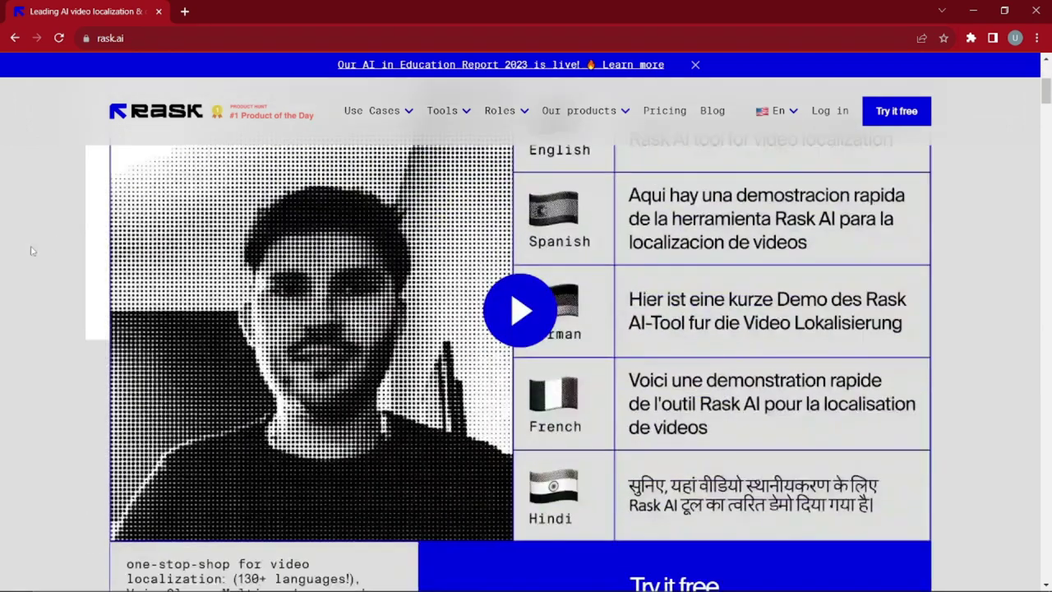
pyautogui.scroll(-5, 27, 255)
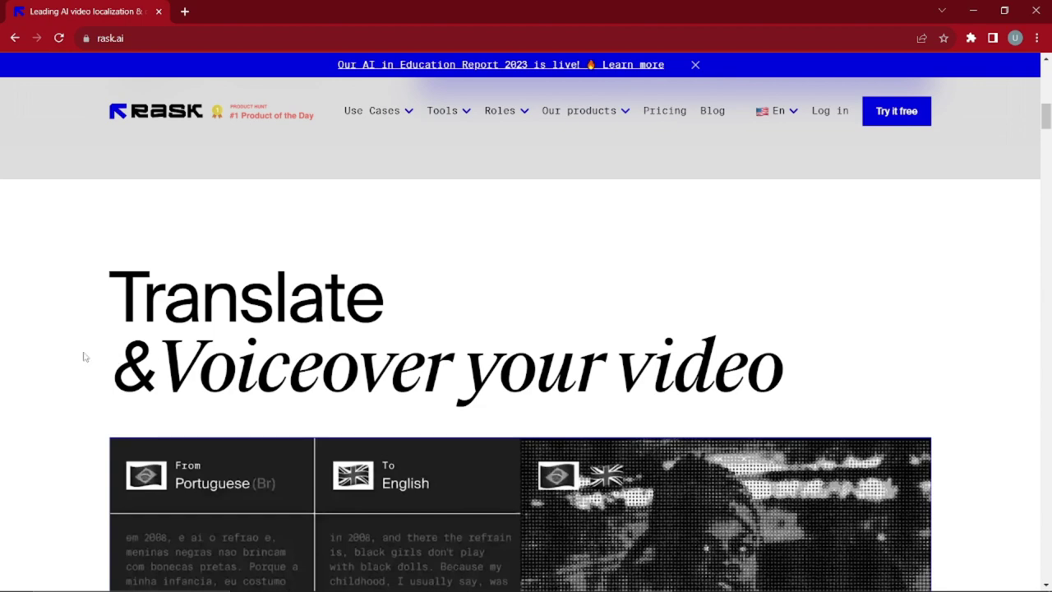
pyautogui.scroll(-3, 82, 357)
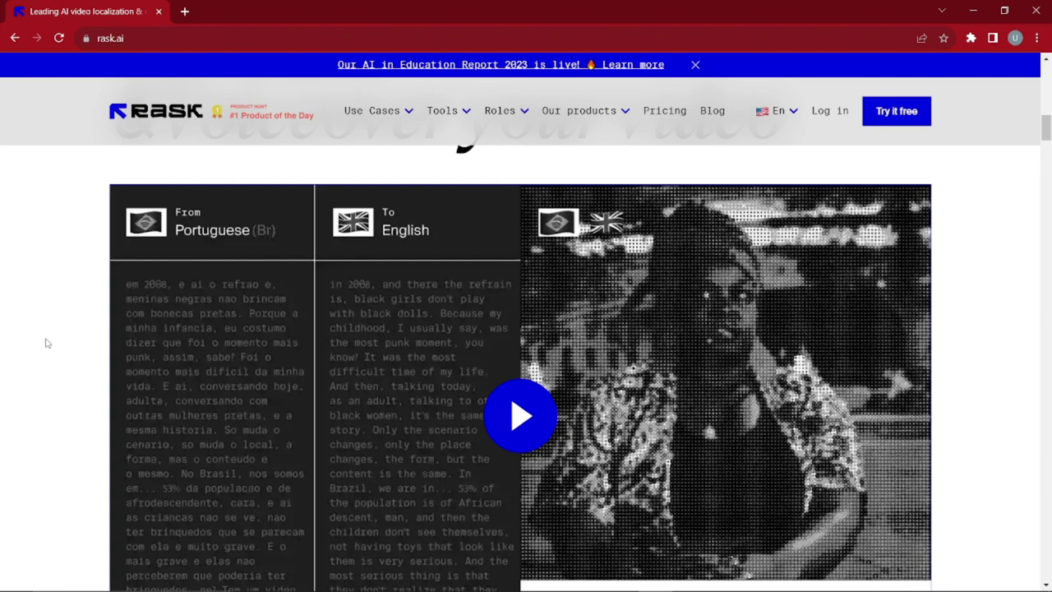
pyautogui.scroll(10, 95, 242)
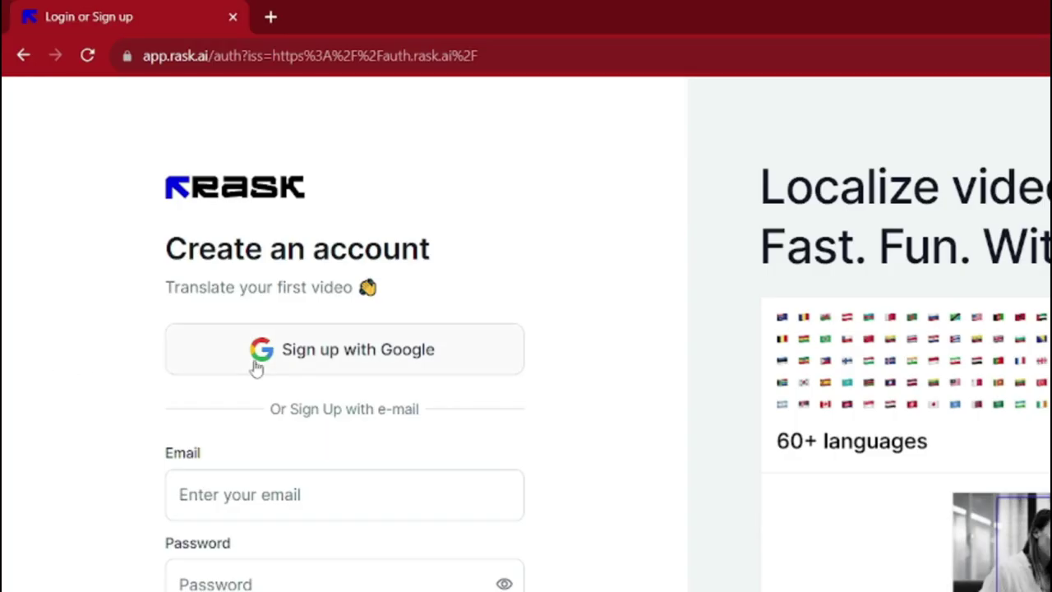
# Step: Sign up to Rask AI using the existing Google account
pyautogui.click(174, 250)
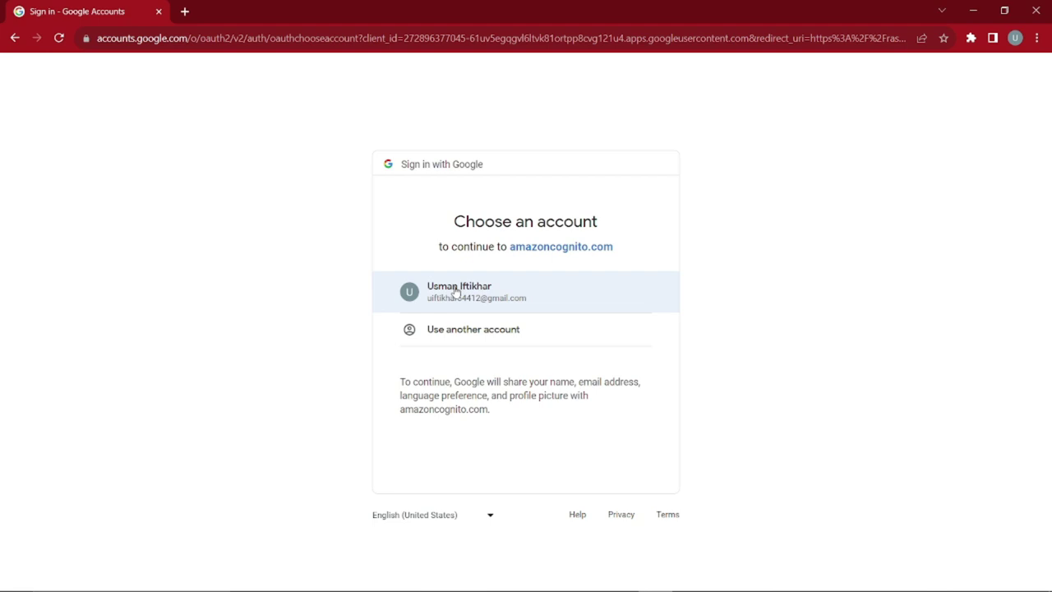
pyautogui.click(454, 294)
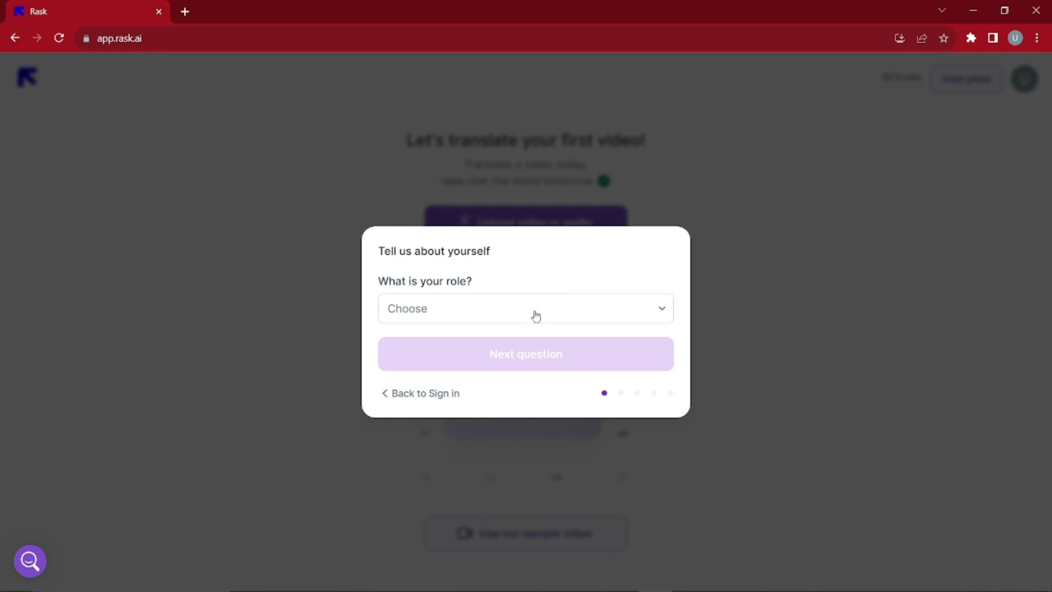
# Step: Answer onboarding with role Blogger / Influencer, 10-50 min of video, and No
pyautogui.click(534, 315)
pyautogui.click(479, 354)
pyautogui.click(479, 359)
pyautogui.click(465, 349)
pyautogui.click(488, 334)
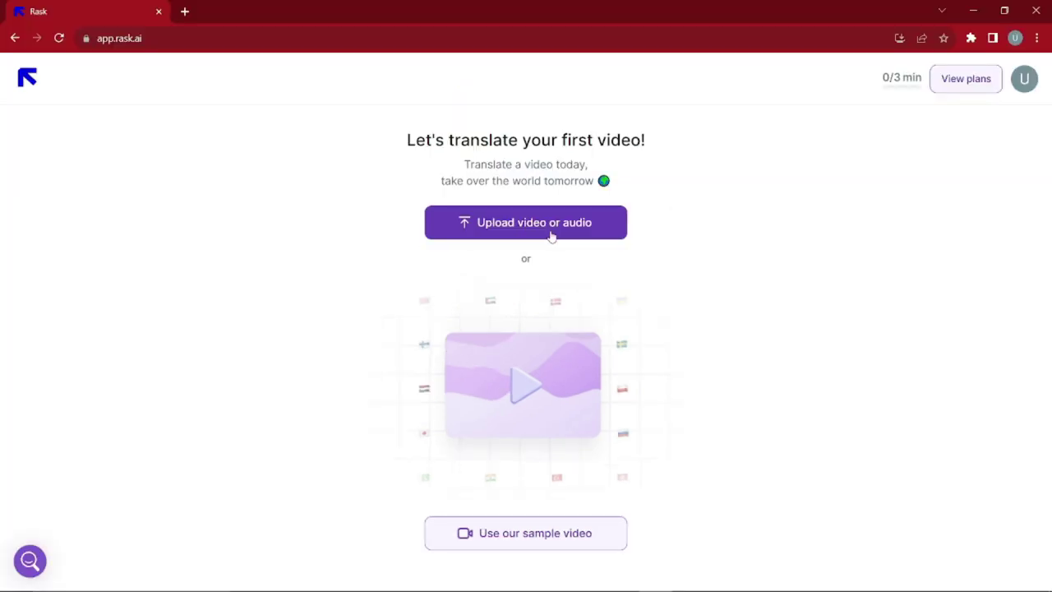
# Step: Open the upload form, browse the Translate to language list, then reopen the upload form
pyautogui.click(538, 231)
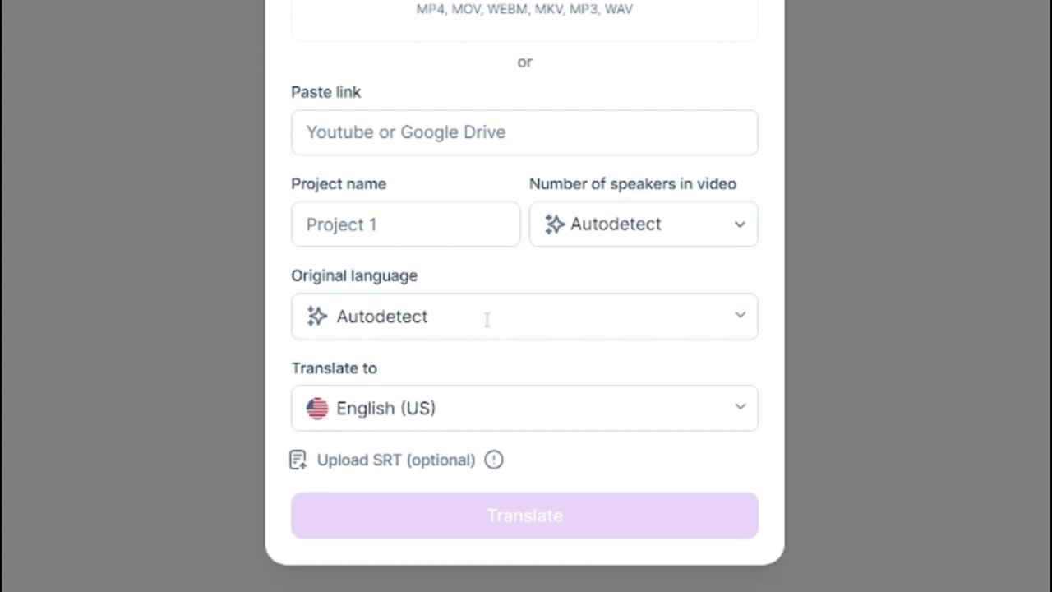
pyautogui.click(545, 401)
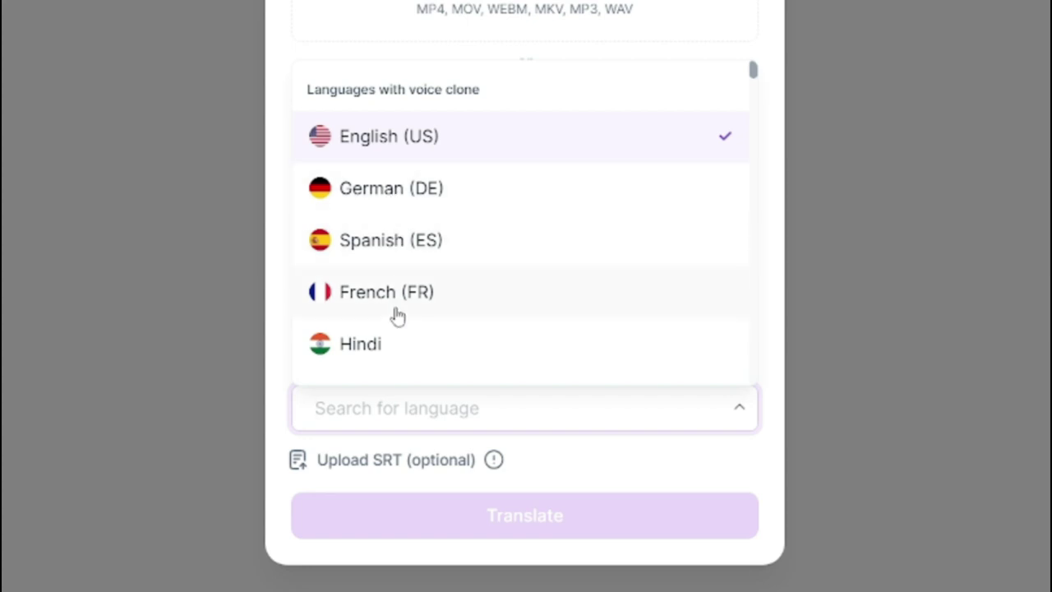
pyautogui.scroll(-8, 422, 344)
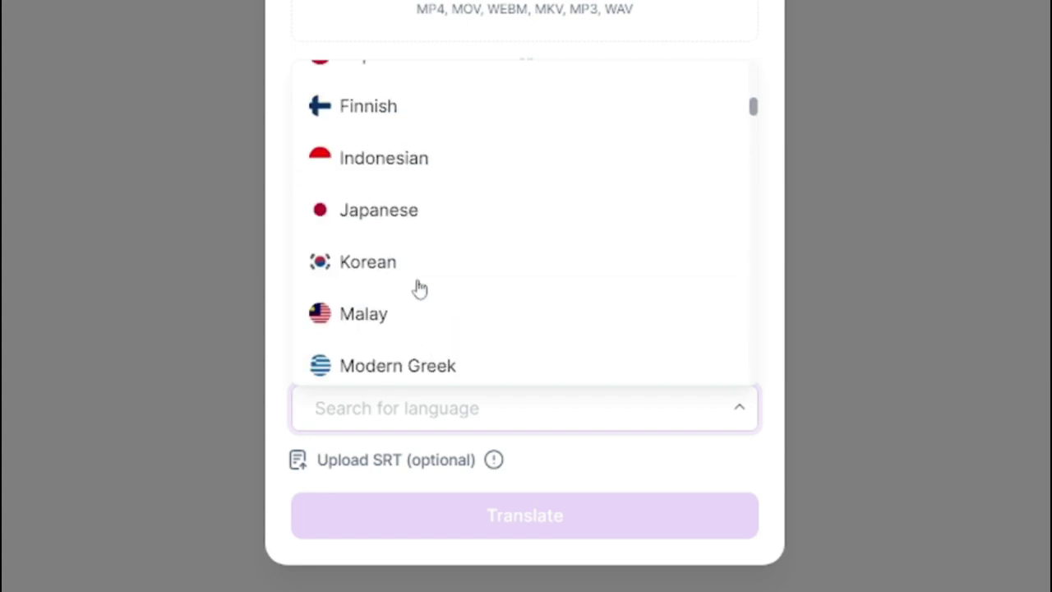
pyautogui.scroll(8, 420, 286)
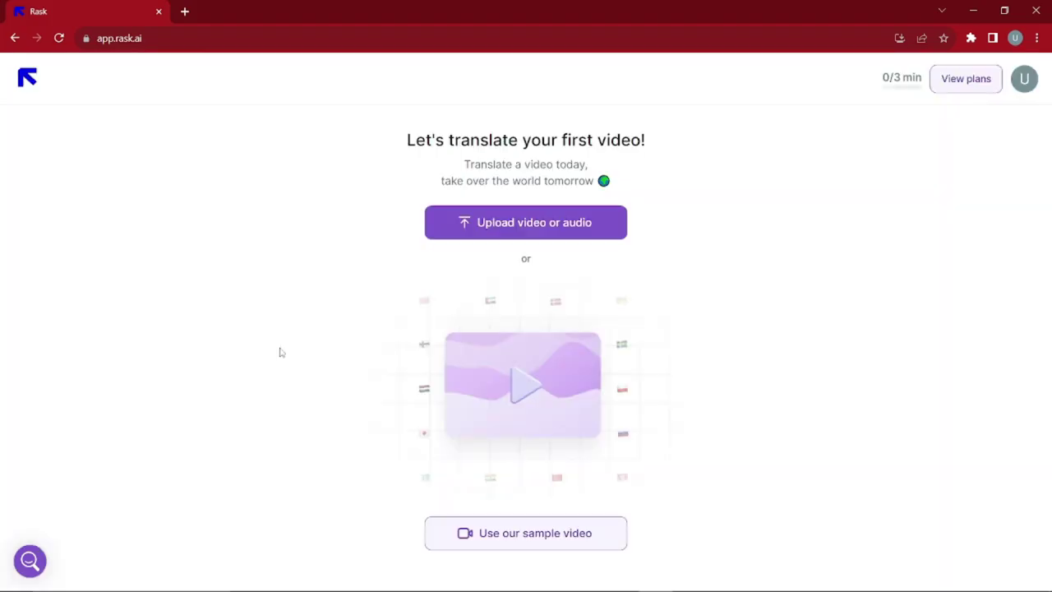
pyautogui.click(530, 237)
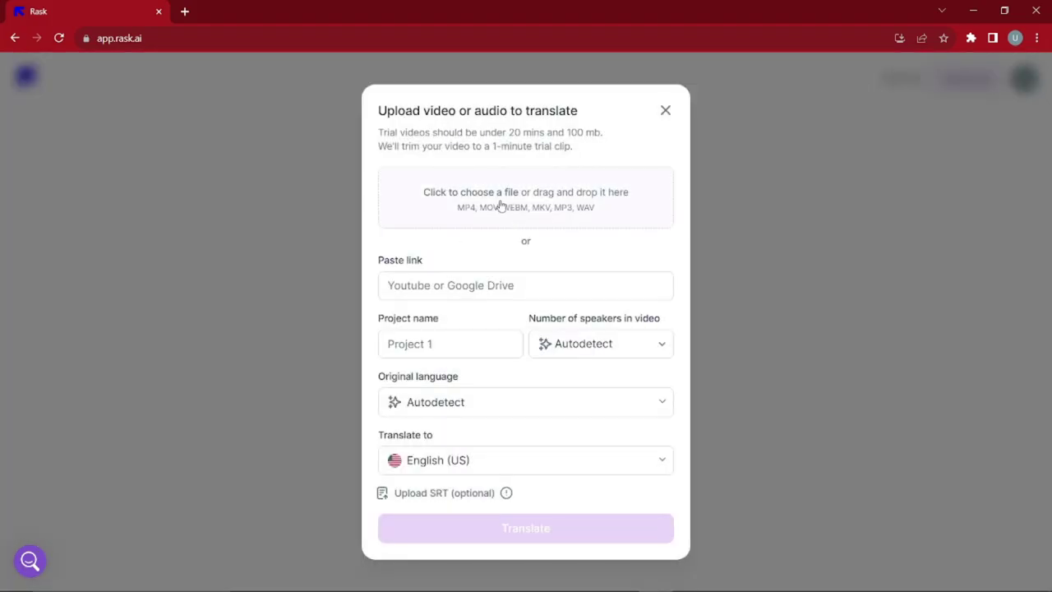
# Step: Upload the file '2.1- Adding Two Digits in a String' from the computer
pyautogui.click(500, 205)
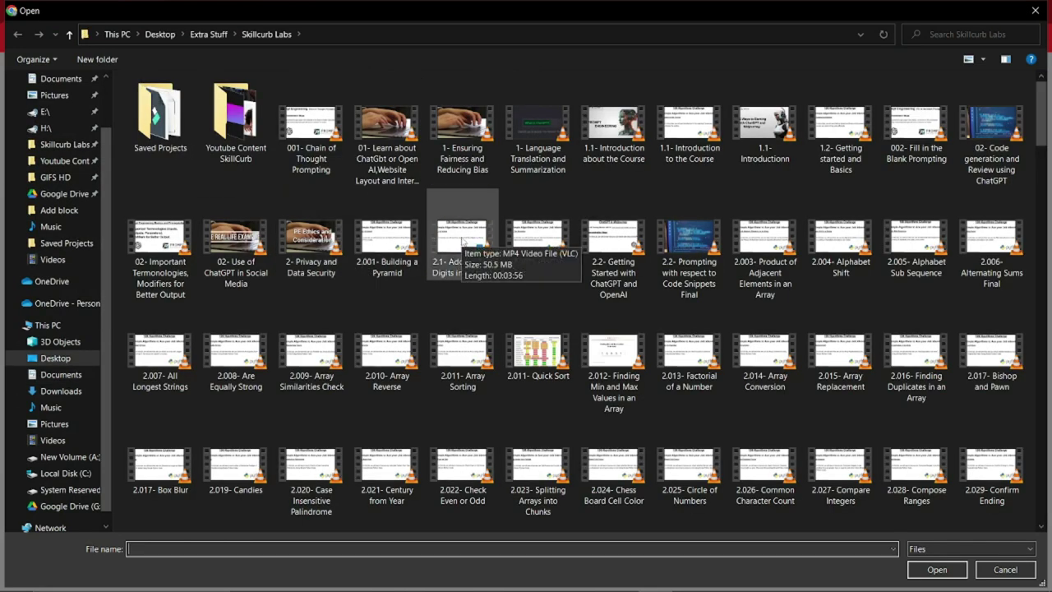
pyautogui.click(462, 242)
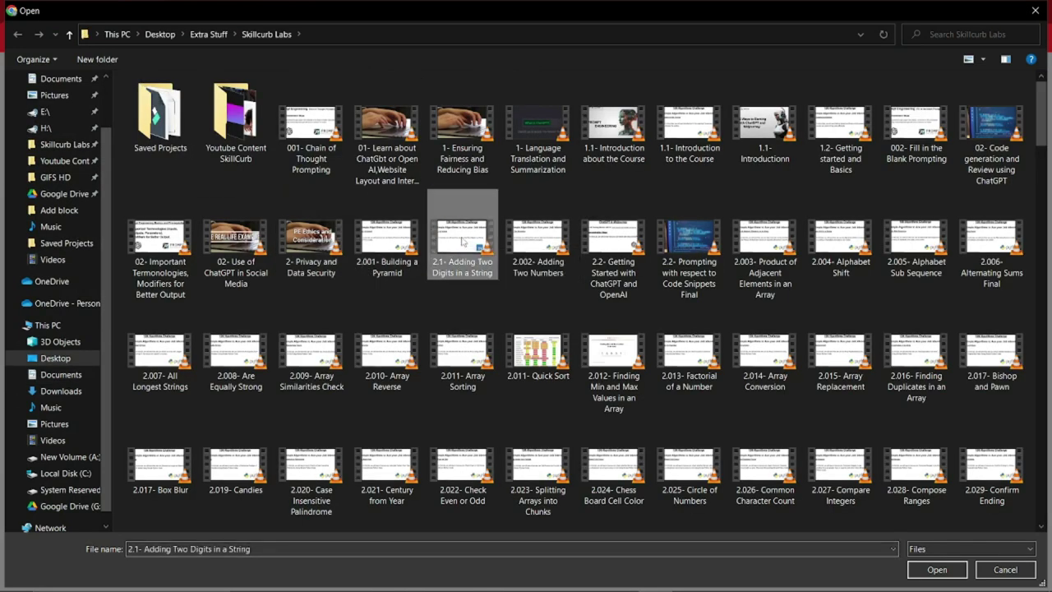
pyautogui.doubleClick(462, 242)
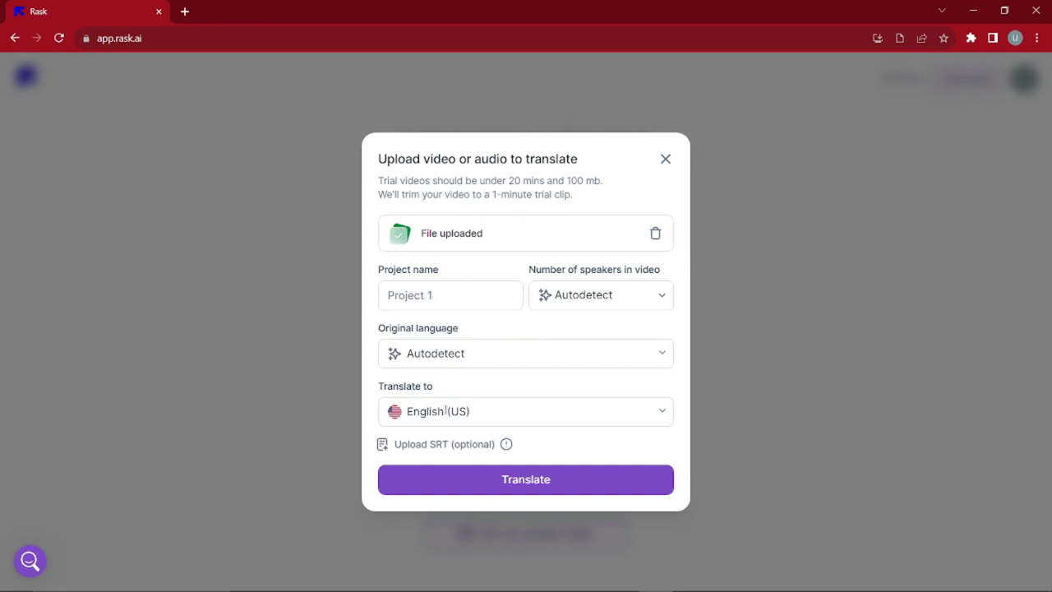
# Step: Set the target language to Hindi and start translating the video
pyautogui.click(659, 414)
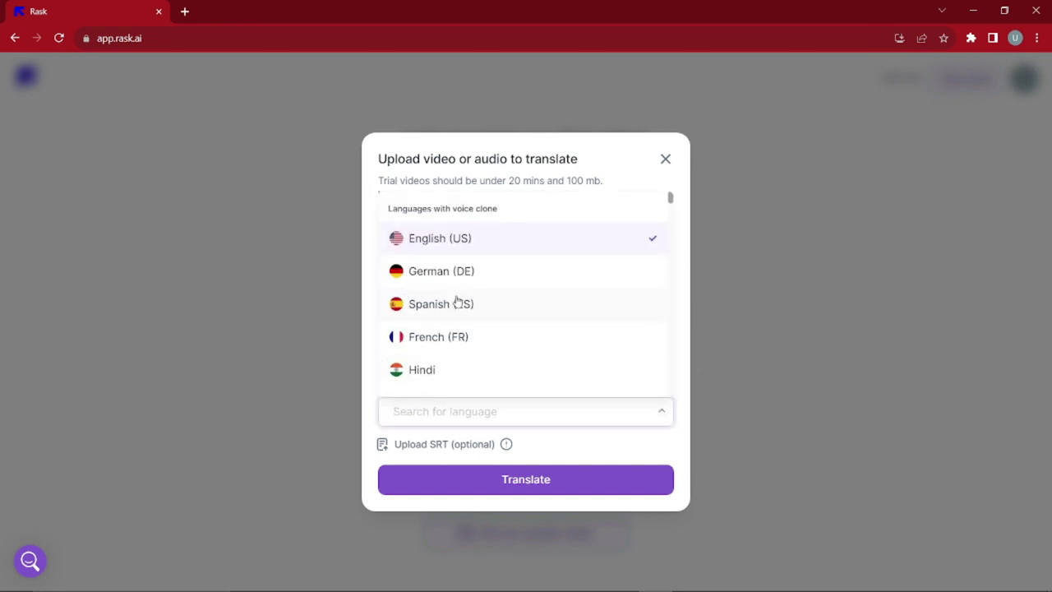
pyautogui.scroll(-1, 440, 256)
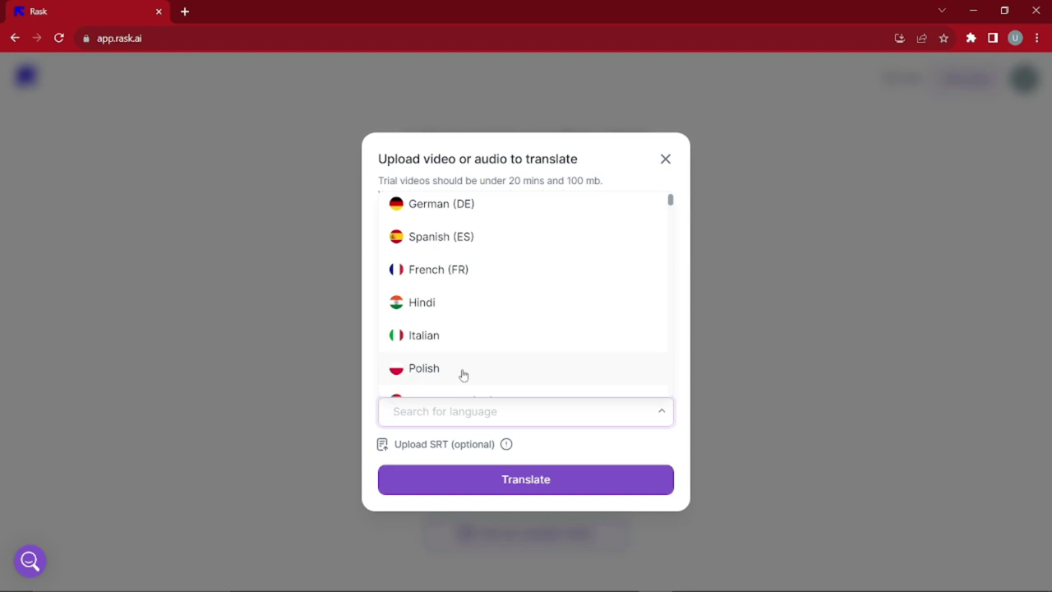
pyautogui.click(461, 308)
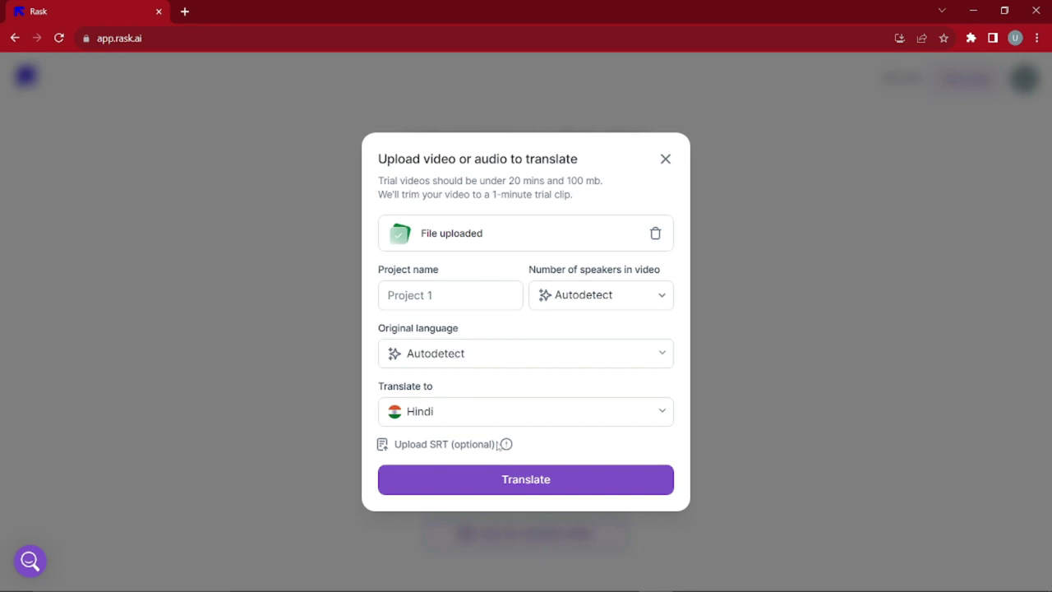
pyautogui.click(519, 481)
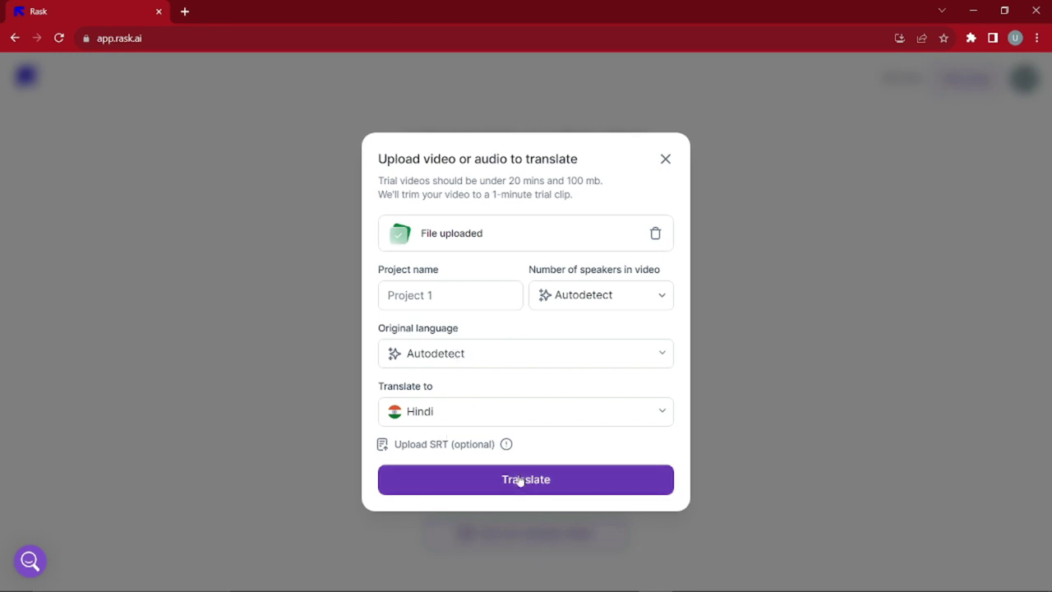
pyautogui.click(512, 483)
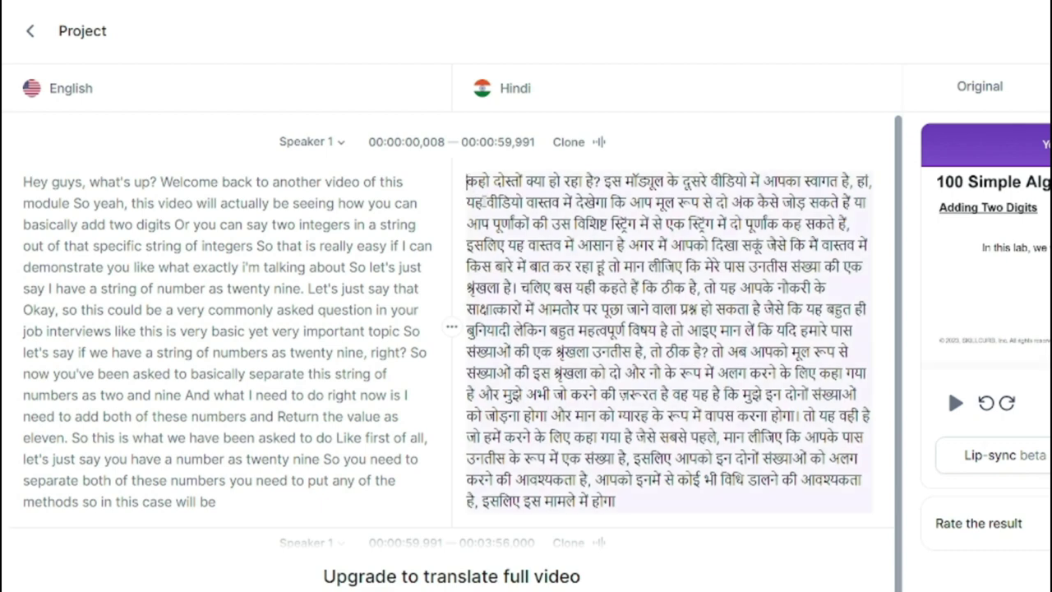
# Step: Select the Hindi transcript text, then play and pause the translated video preview
pyautogui.moveTo(465, 180); pyautogui.dragTo(710, 504)
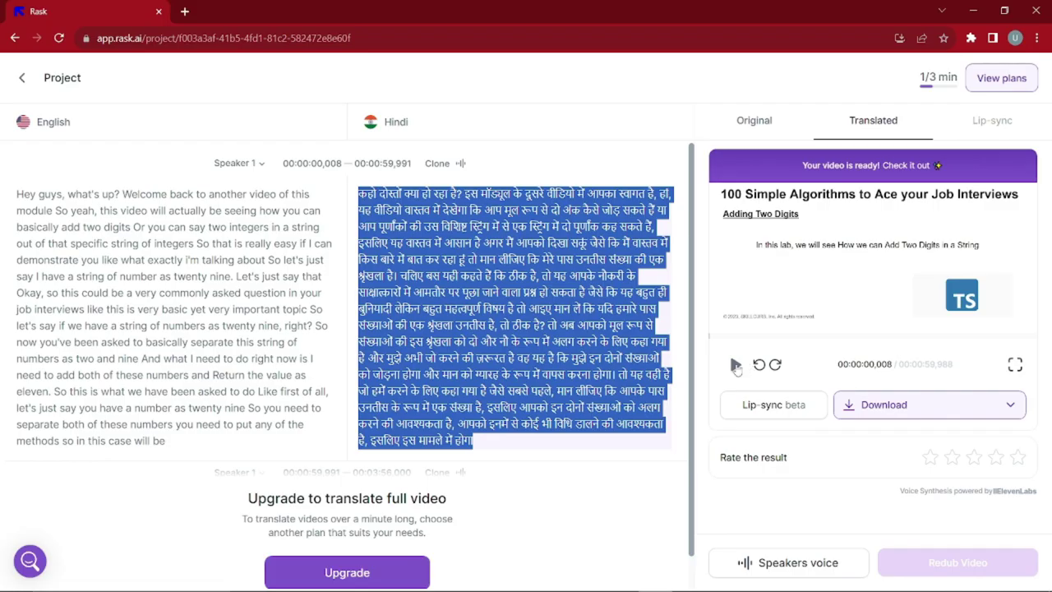
pyautogui.click(736, 365)
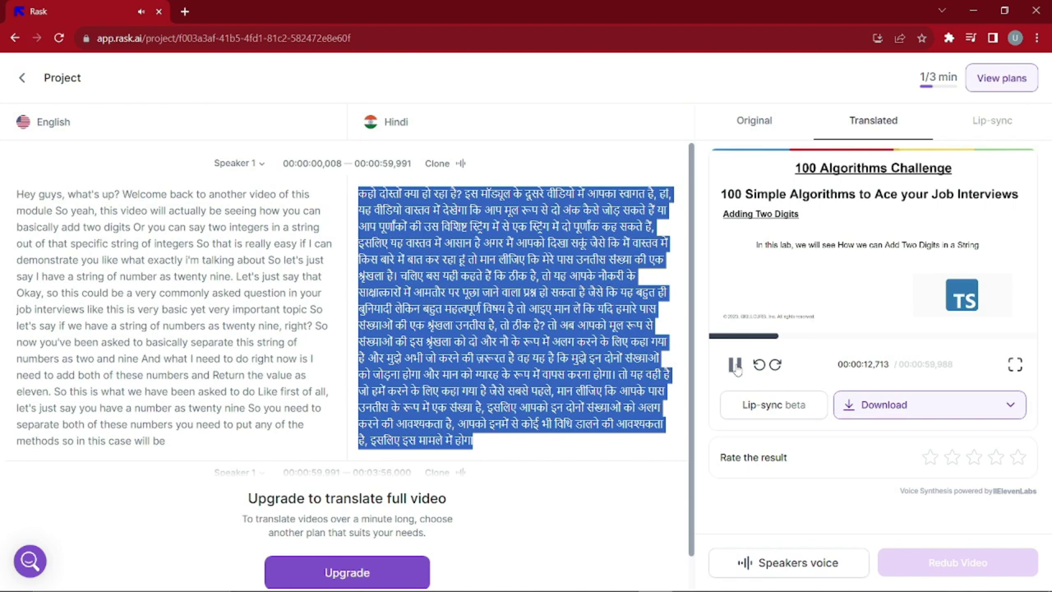
pyautogui.click(735, 365)
# Step: Open the Download menu showing the MP4, WAV and SRT options
pyautogui.click(941, 415)
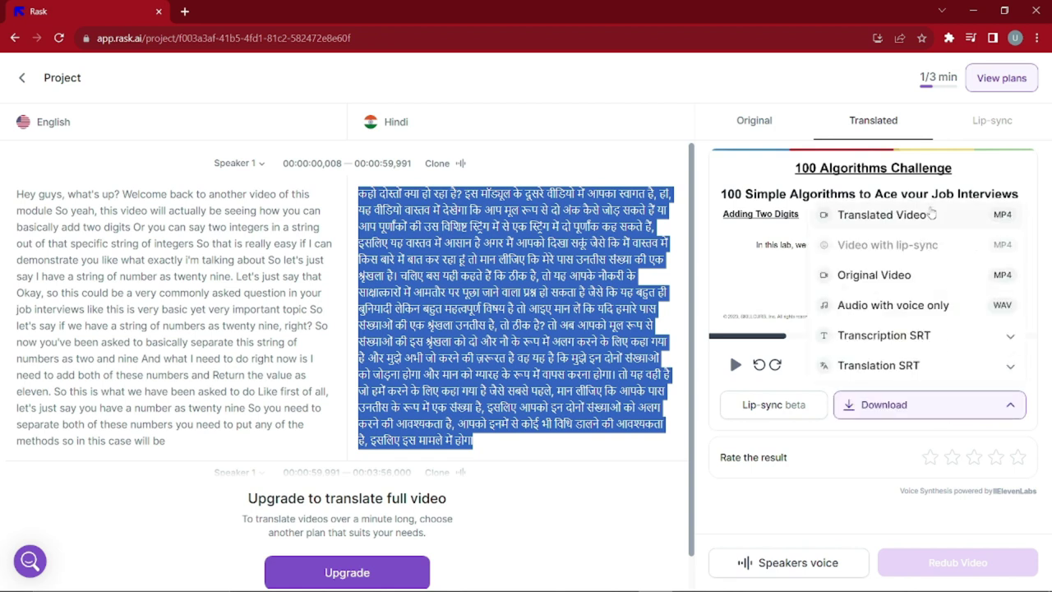